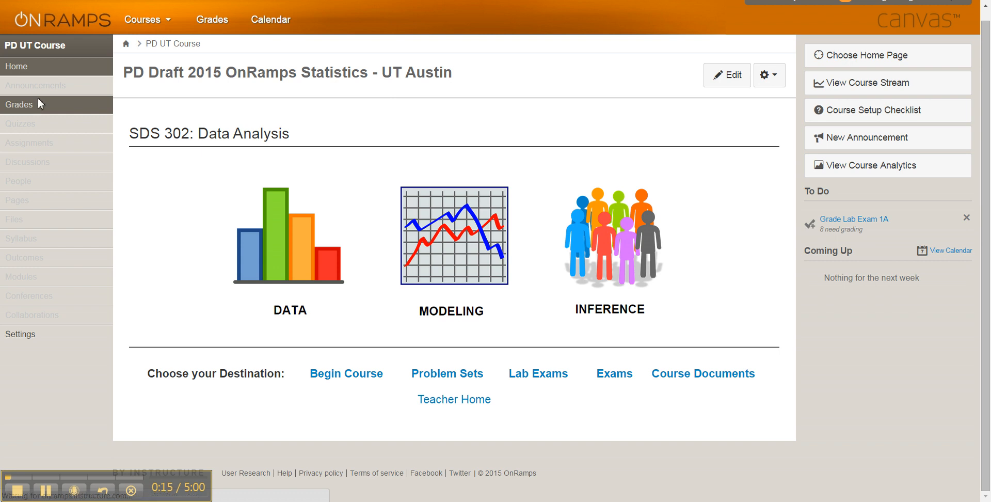
- Open the course's Grades and export the current gradebook as a CSV file, showing the options for the downloaded file
{"action": "left_click", "coordinate": [40, 104]}
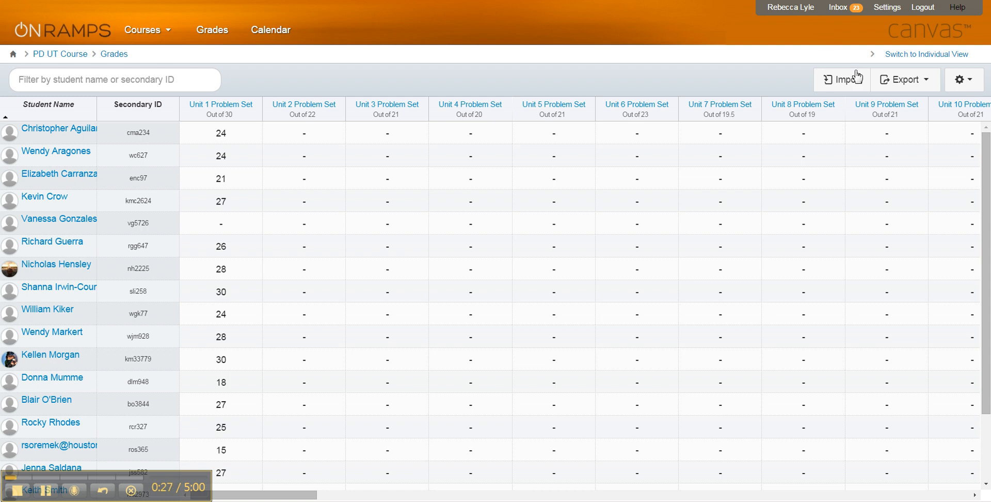
{"action": "left_click", "coordinate": [925, 88]}
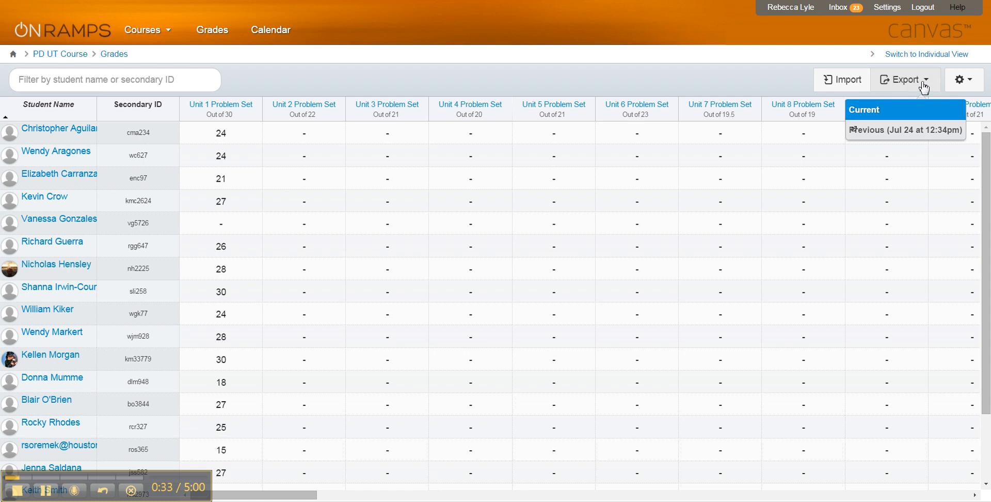
{"action": "left_click", "coordinate": [876, 111]}
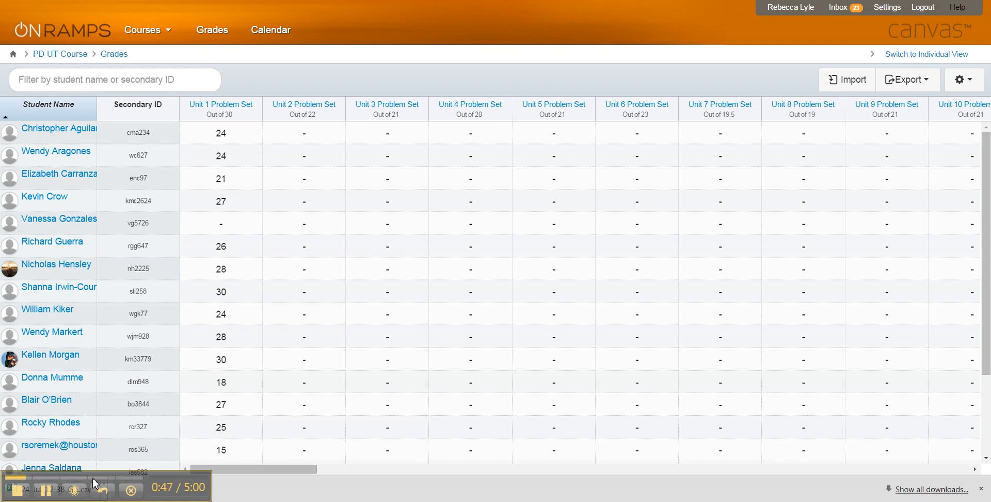
{"action": "left_click_drag", "start_coordinate": [96, 484], "coordinate": [372, 484]}
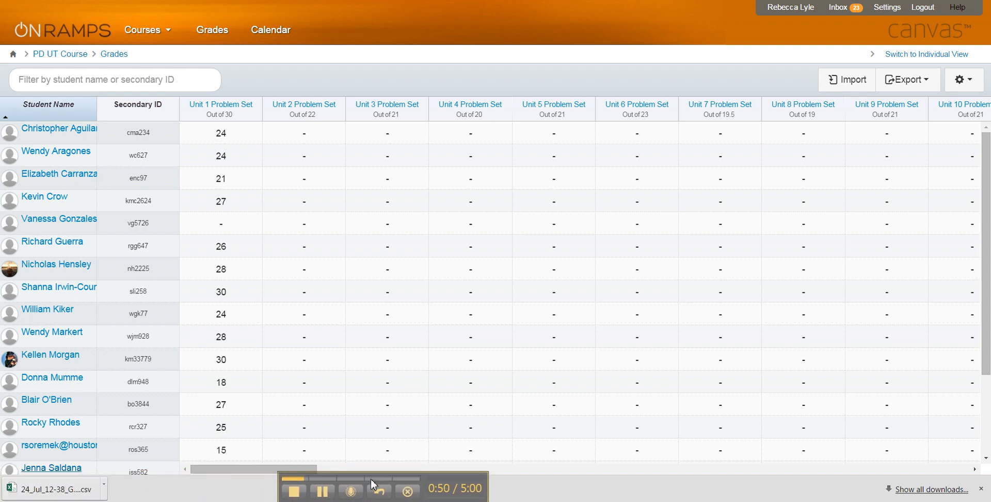
{"action": "left_click", "coordinate": [105, 490]}
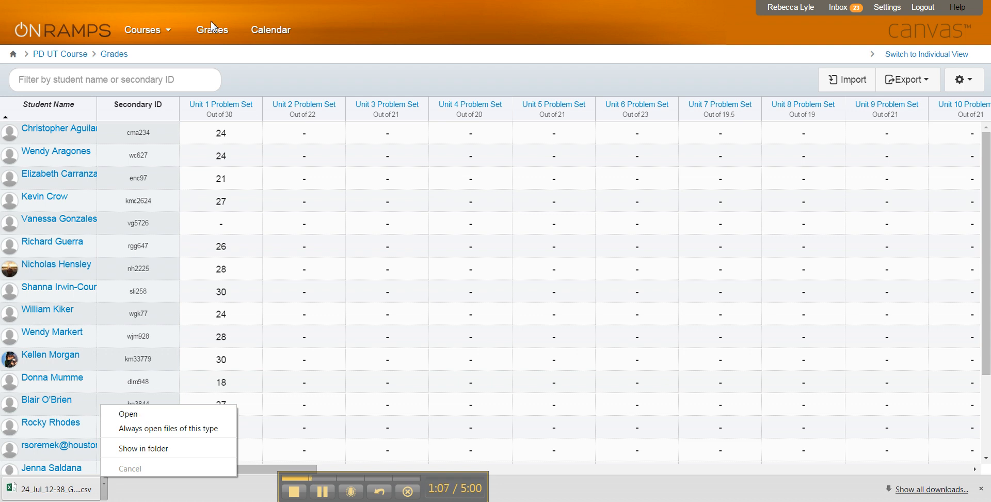
- Switch the gradebook to Individual View and download the current scores as a CSV file
{"action": "left_click", "coordinate": [910, 55]}
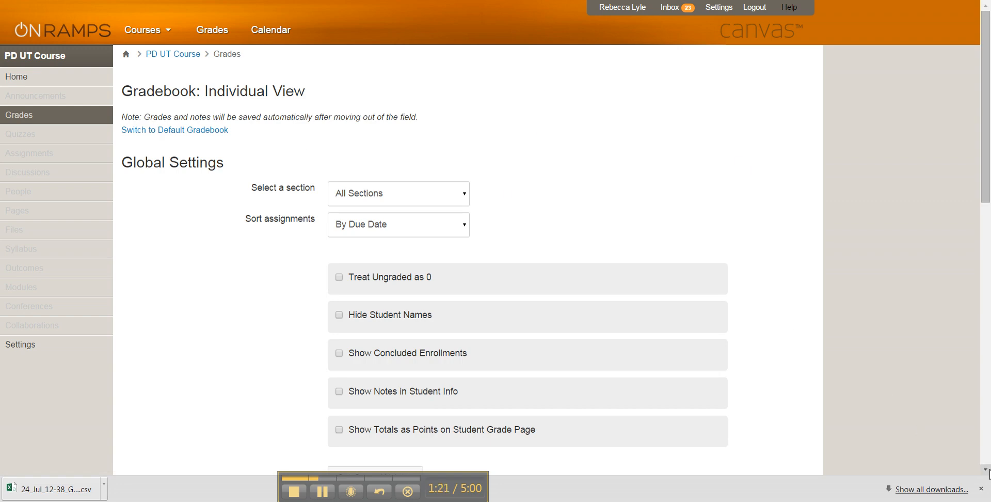
{"action": "left_click", "coordinate": [986, 469]}
{"action": "left_click", "coordinate": [987, 470]}
{"action": "left_click", "coordinate": [987, 469]}
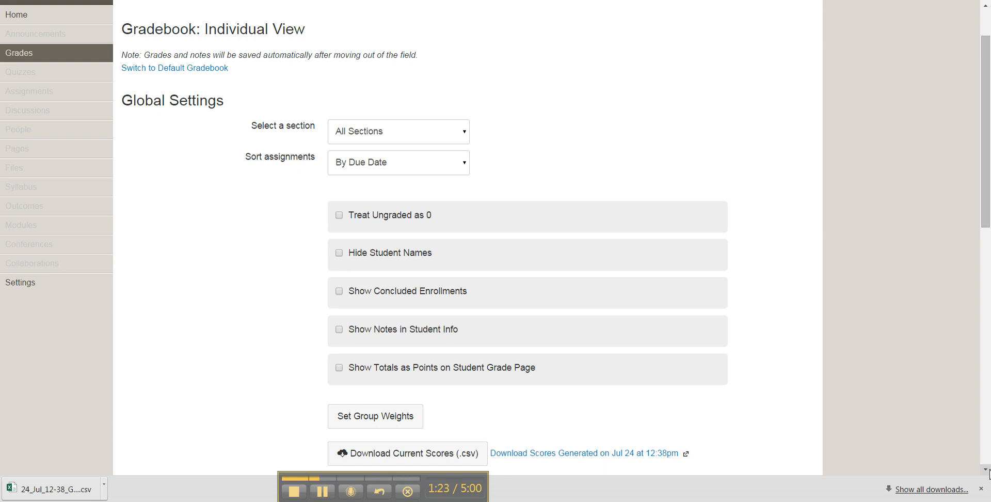
{"action": "left_click", "coordinate": [986, 469]}
{"action": "left_click", "coordinate": [987, 469]}
{"action": "left_click", "coordinate": [986, 470]}
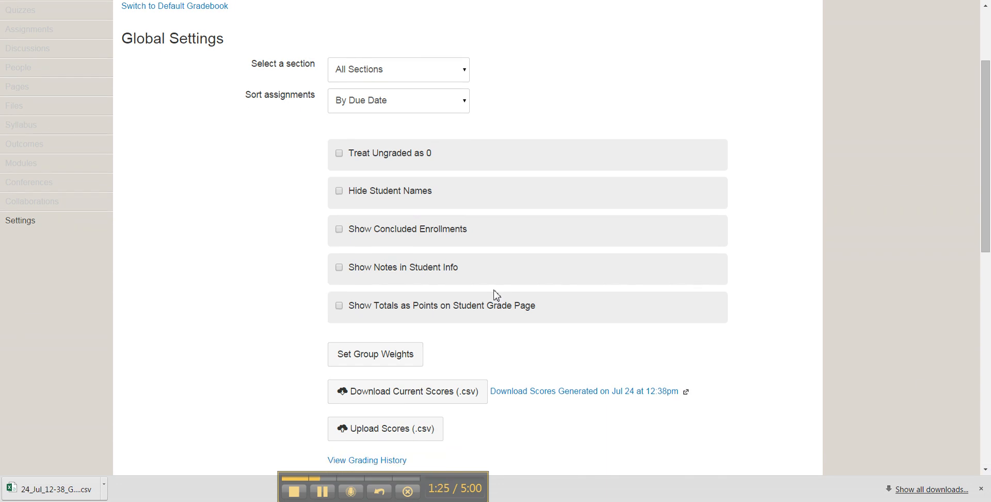
{"action": "left_click", "coordinate": [419, 397]}
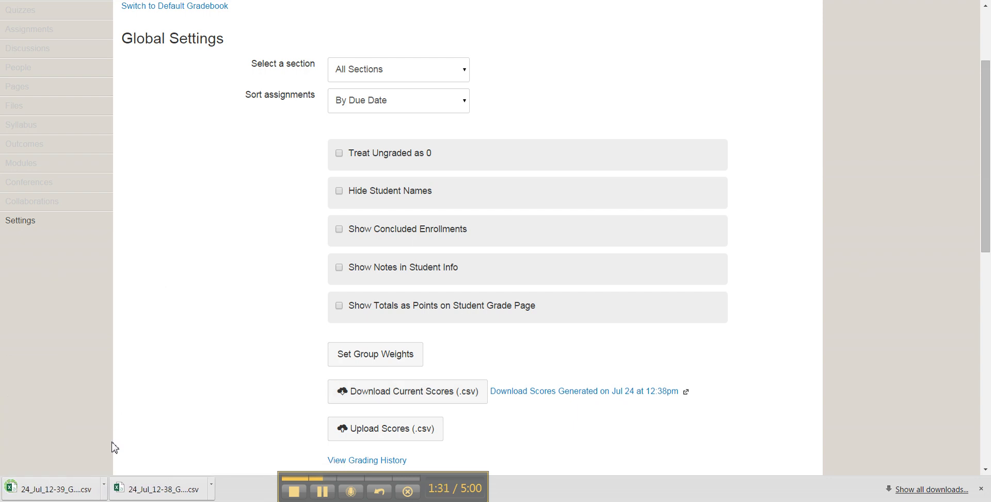
- Open the newly downloaded 24_Jul_12-39 grades CSV file in Excel
{"action": "left_click", "coordinate": [105, 488]}
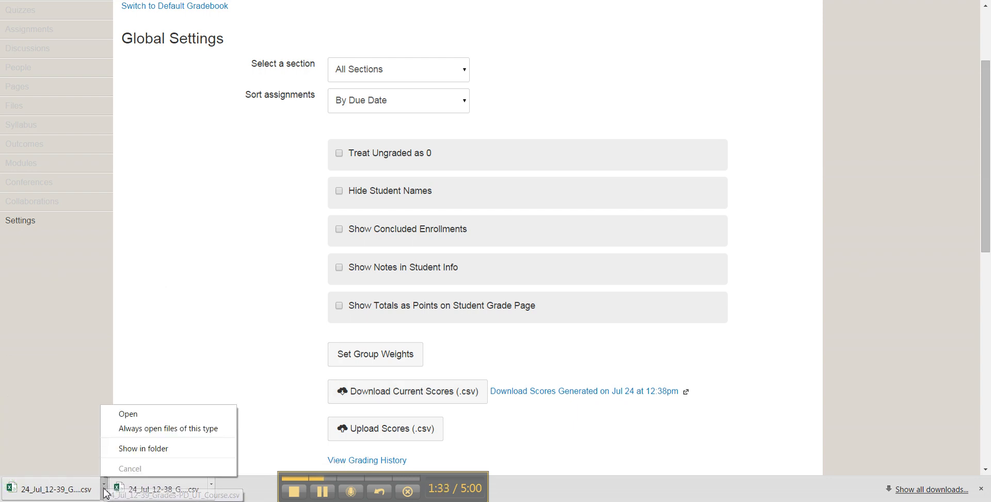
{"action": "left_click", "coordinate": [162, 420]}
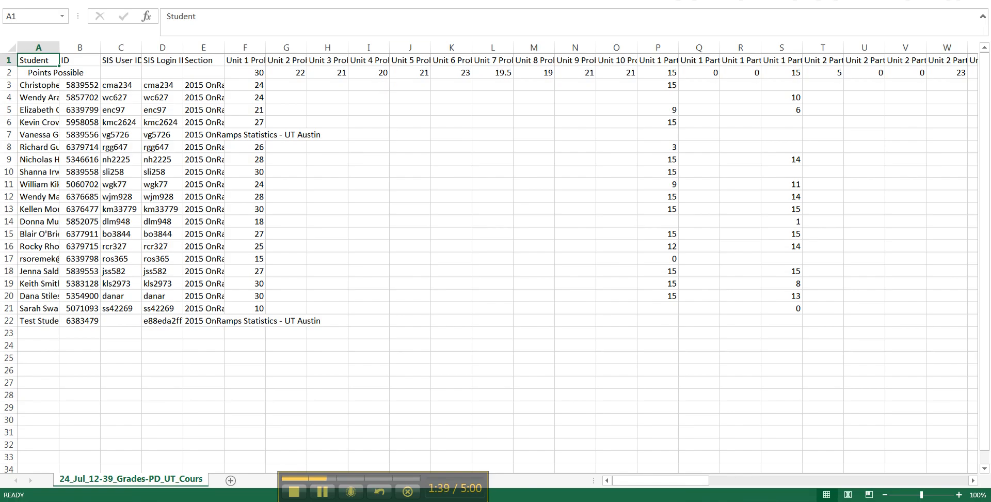
{"action": "left_click", "coordinate": [14, 0]}
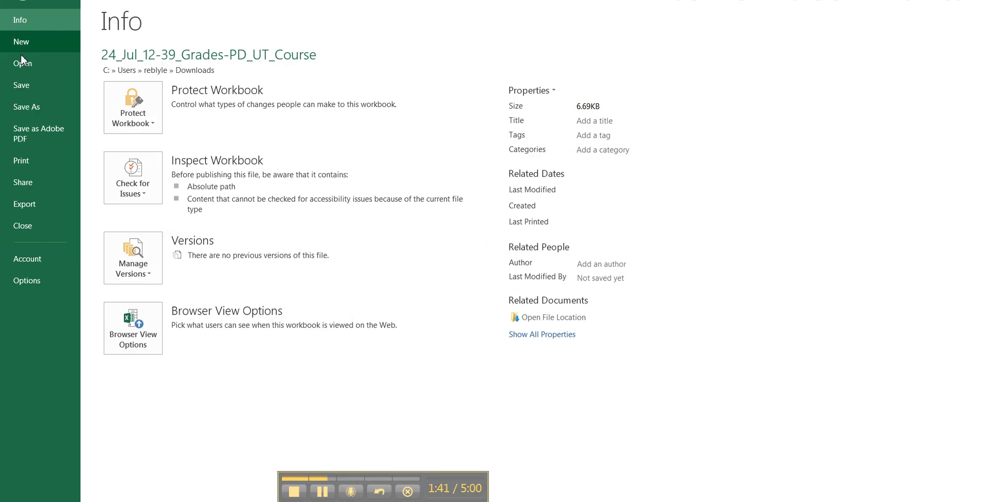
{"action": "left_click", "coordinate": [26, 84]}
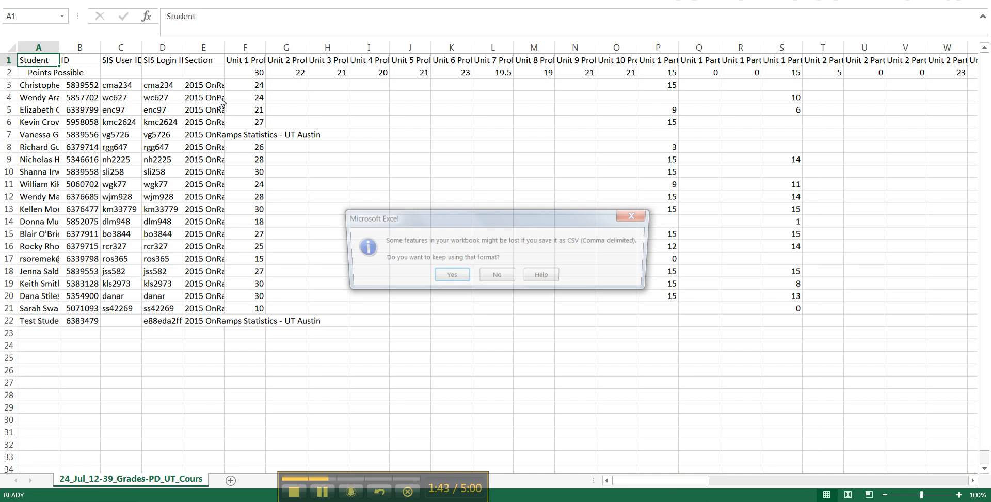
{"action": "left_click", "coordinate": [632, 213]}
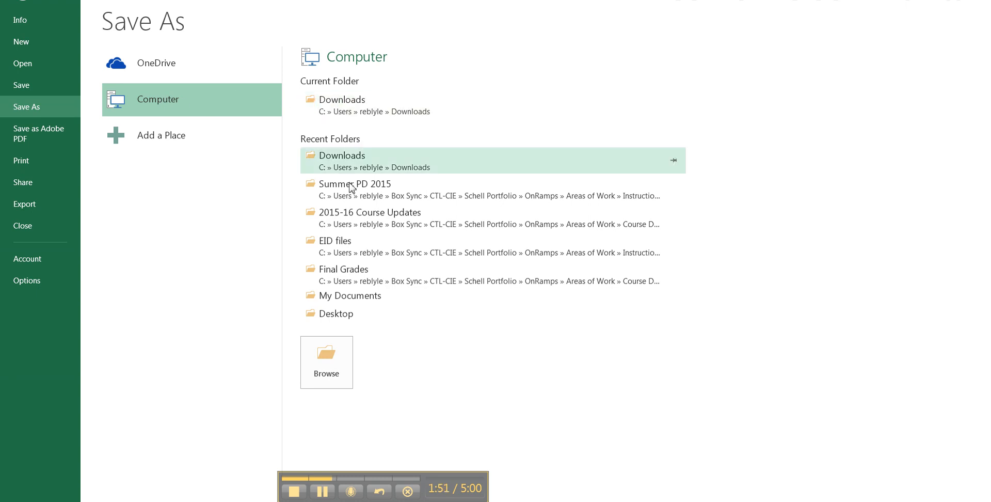
- Save a copy to the Desktop in CSV format, named with the instructor's surname followed by _PS1_7_24
{"action": "left_click", "coordinate": [332, 315]}
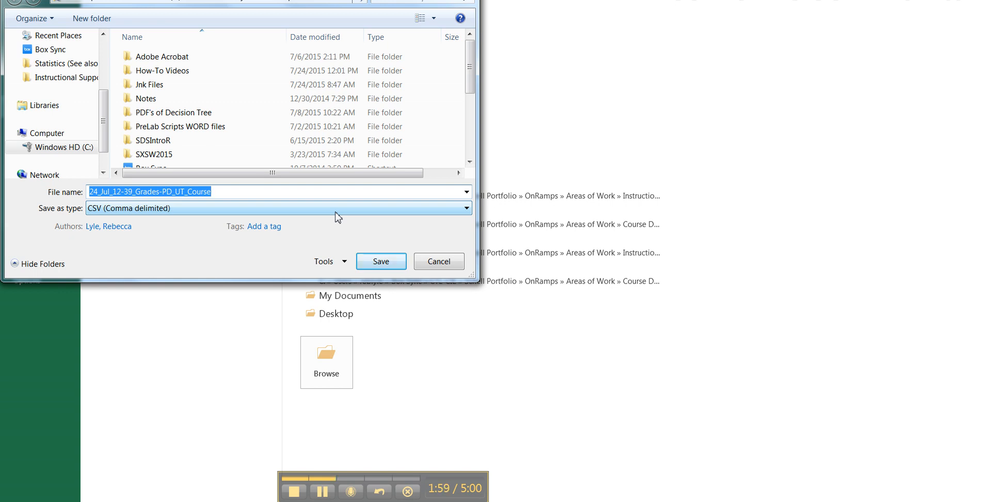
{"action": "key", "text": "BackSpace"}
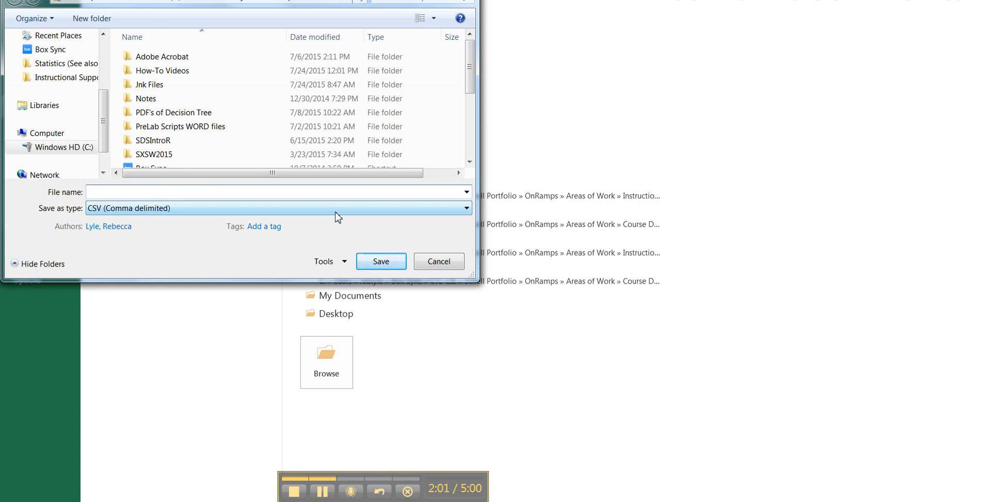
{"action": "type", "text": "LYLE"}
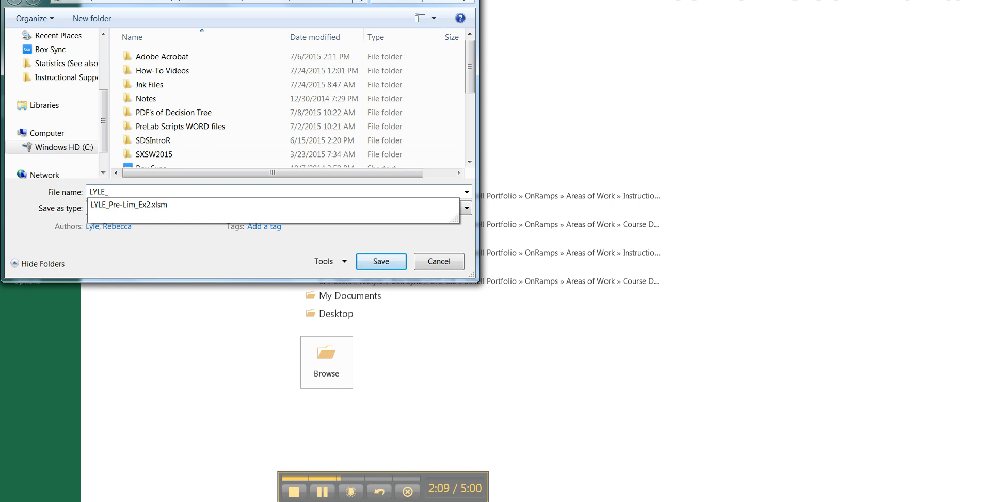
{"action": "type", "text": "_PS"}
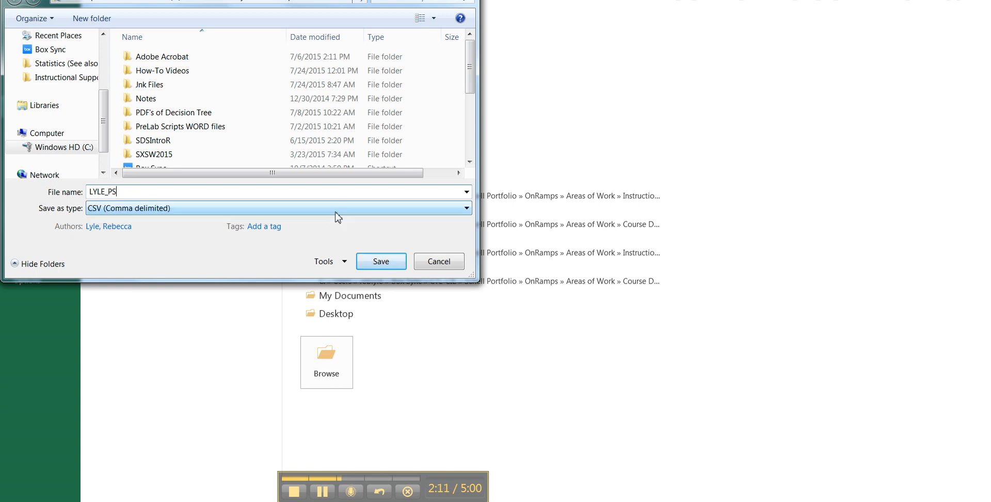
{"action": "type", "text": "1_7_"}
{"action": "type", "text": "24"}
{"action": "left_click", "coordinate": [383, 264]}
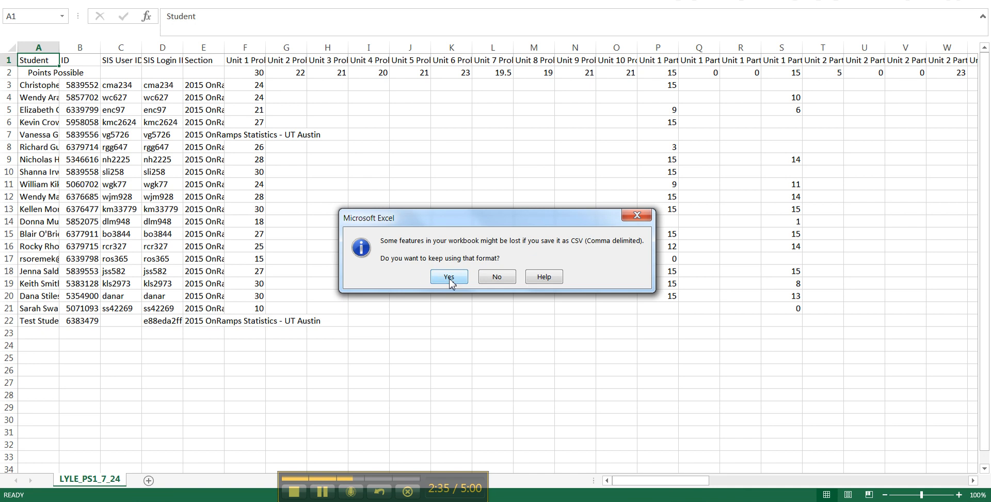
{"action": "left_click", "coordinate": [448, 277]}
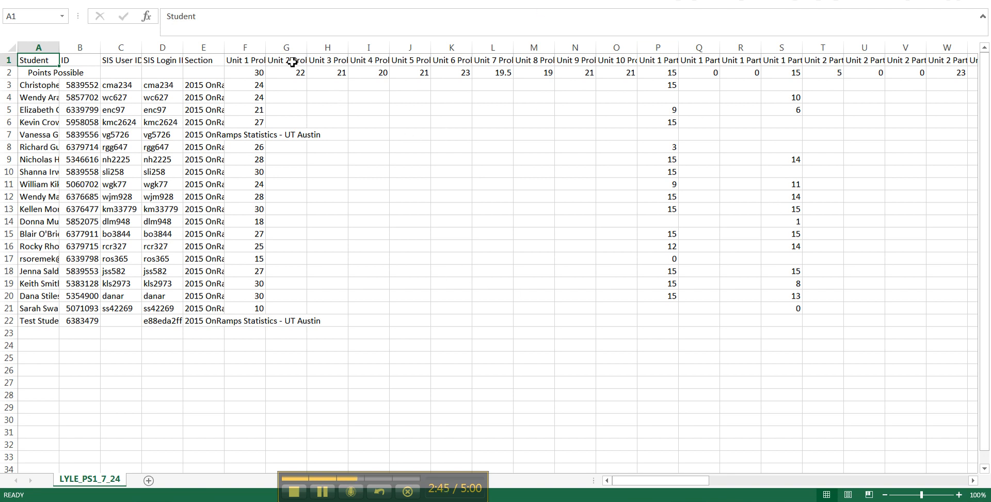
- Widen column S to reveal its heading, and delete columns F through R, which precede Unit 1 Part R Conclusion
{"action": "left_click", "coordinate": [256, 48]}
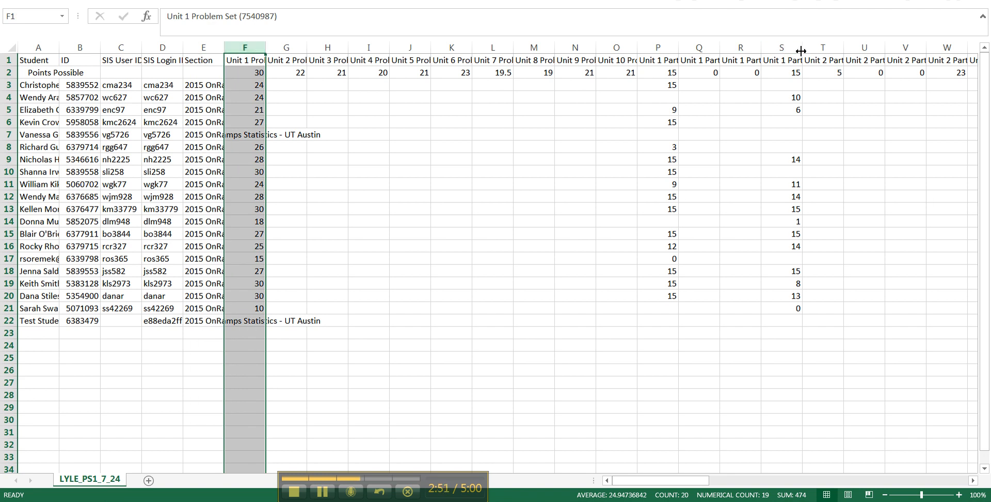
{"action": "left_click_drag", "start_coordinate": [802, 50], "coordinate": [851, 51]}
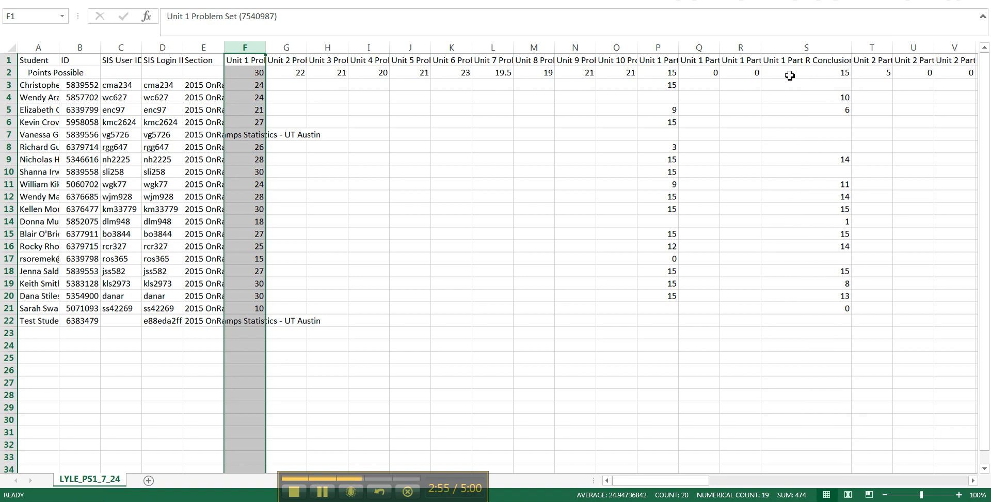
{"action": "key", "text": "shift+Right"}
{"action": "key", "text": "shift+Right"}
{"action": "key", "text": "shift+Right"}
{"action": "key", "text": "shift+Right"}
{"action": "key", "text": "shift+Right"}
{"action": "key", "text": "shift+Right"}
{"action": "key", "text": "shift+Right"}
{"action": "key", "text": "shift+Right"}
{"action": "key", "text": "shift+Right"}
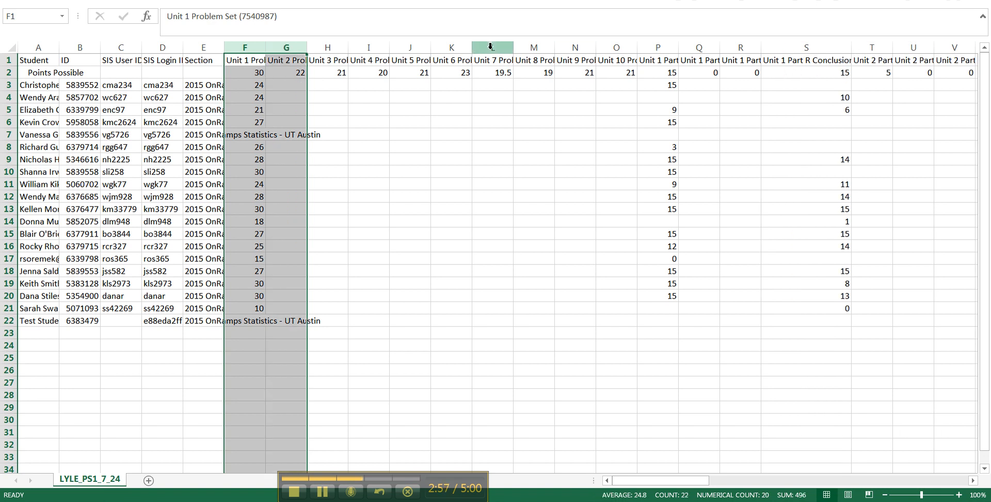
{"action": "key", "text": "shift+Right"}
{"action": "key", "text": "shift+Right"}
{"action": "key", "text": "shift+Right"}
{"action": "key", "text": "shift+Right"}
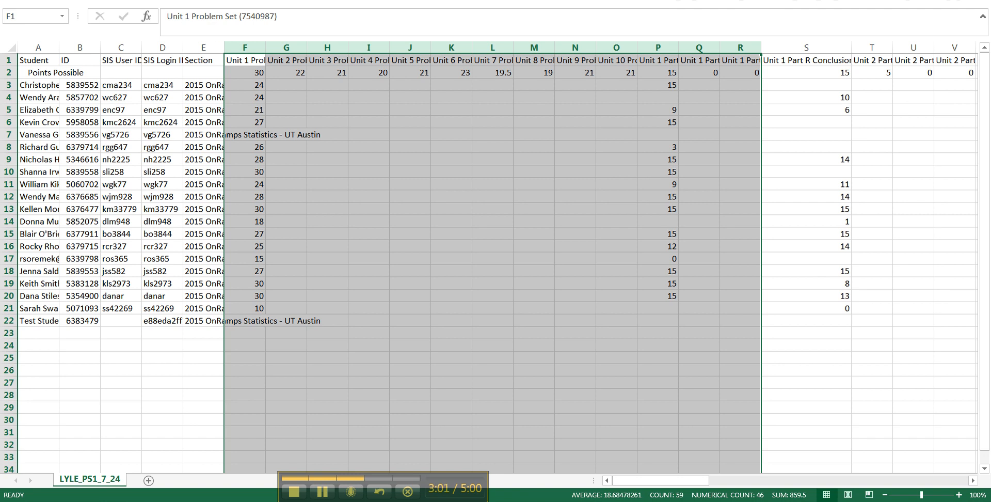
{"action": "left_click", "coordinate": [50, 0]}
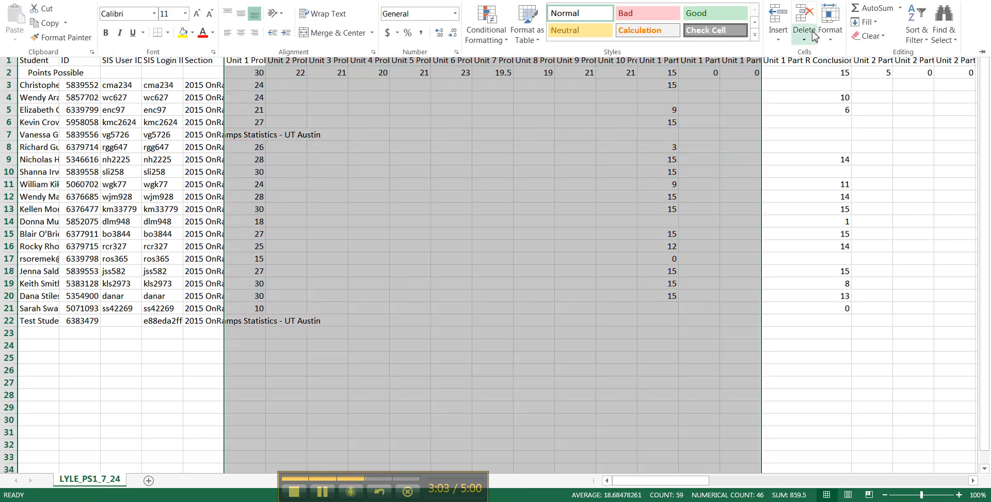
{"action": "left_click", "coordinate": [813, 35]}
{"action": "left_click", "coordinate": [843, 87]}
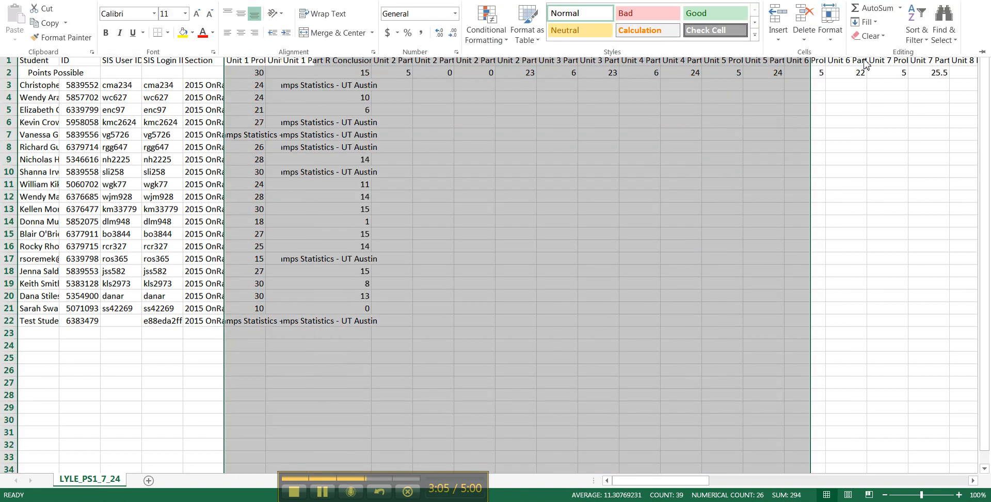
- Delete every column after Unit 1 Part R Conclusion, from column G through column CK
{"action": "left_click", "coordinate": [345, 51]}
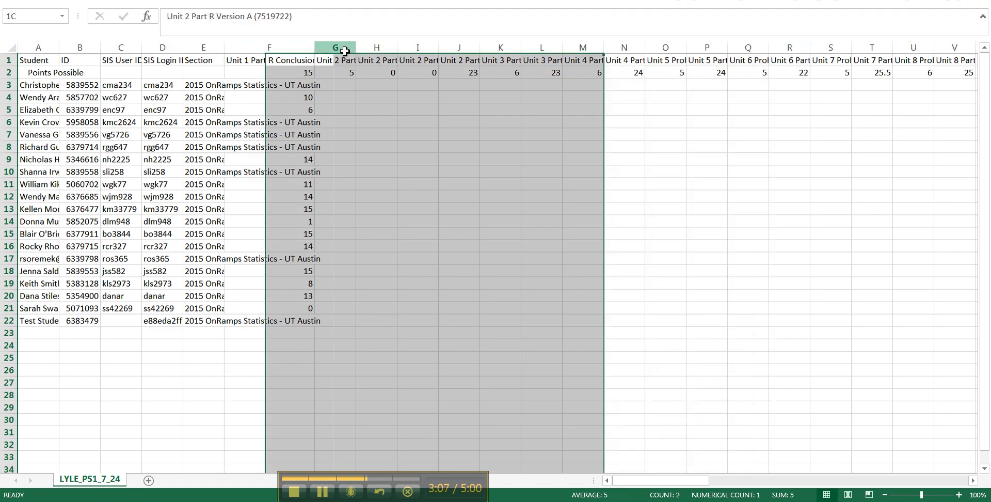
{"action": "key", "text": "shift+Right"}
{"action": "key", "text": "shift+Right"}
{"action": "key", "text": "shift+Right"}
{"action": "key", "text": "shift+Right"}
{"action": "key", "text": "shift+Right"}
{"action": "key", "text": "shift+Right"}
{"action": "key", "text": "shift+Right"}
{"action": "key", "text": "shift+Right"}
{"action": "key", "text": "shift+Right"}
{"action": "key", "text": "shift+Right"}
{"action": "key", "text": "shift+Right"}
{"action": "key", "text": "shift+Right"}
{"action": "key", "text": "shift+Right"}
{"action": "key", "text": "shift+Right"}
{"action": "key", "text": "shift+Right"}
{"action": "key", "text": "shift+Right"}
{"action": "key", "text": "shift+Right"}
{"action": "key", "text": "shift+Right"}
{"action": "key", "text": "shift+Right"}
{"action": "key", "text": "shift+Right"}
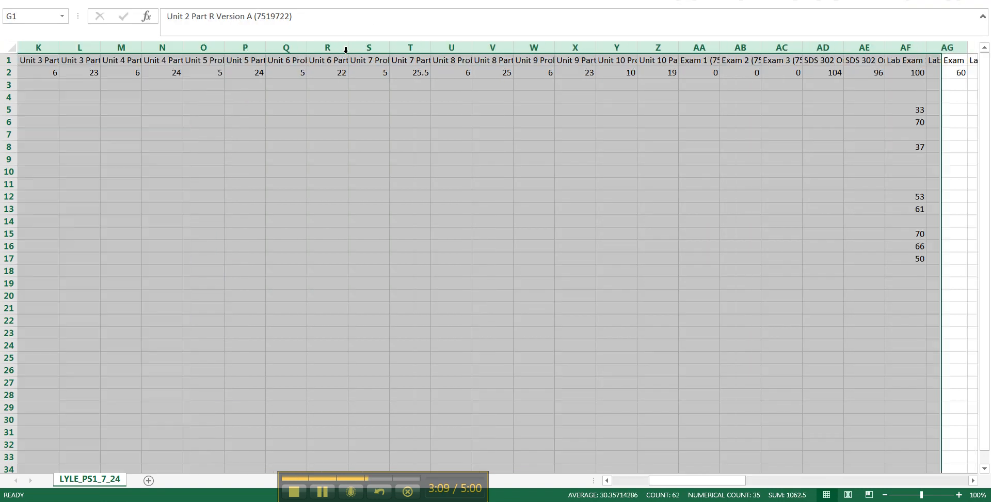
{"action": "key", "text": "shift+Right"}
{"action": "key", "text": "shift+Right"}
{"action": "key", "text": "shift+Right"}
{"action": "key", "text": "shift+Right"}
{"action": "key", "text": "shift+Right"}
{"action": "key", "text": "shift+Right"}
{"action": "key", "text": "shift+Right"}
{"action": "key", "text": "shift+Right"}
{"action": "key", "text": "shift+Right"}
{"action": "key", "text": "shift+Right"}
{"action": "key", "text": "shift+Right"}
{"action": "key", "text": "shift+Right"}
{"action": "key", "text": "shift+Right"}
{"action": "key", "text": "shift+Right"}
{"action": "key", "text": "shift+Right"}
{"action": "key", "text": "shift+Right"}
{"action": "key", "text": "shift+Right"}
{"action": "key", "text": "shift+Right"}
{"action": "key", "text": "shift+Right"}
{"action": "key", "text": "shift+Right"}
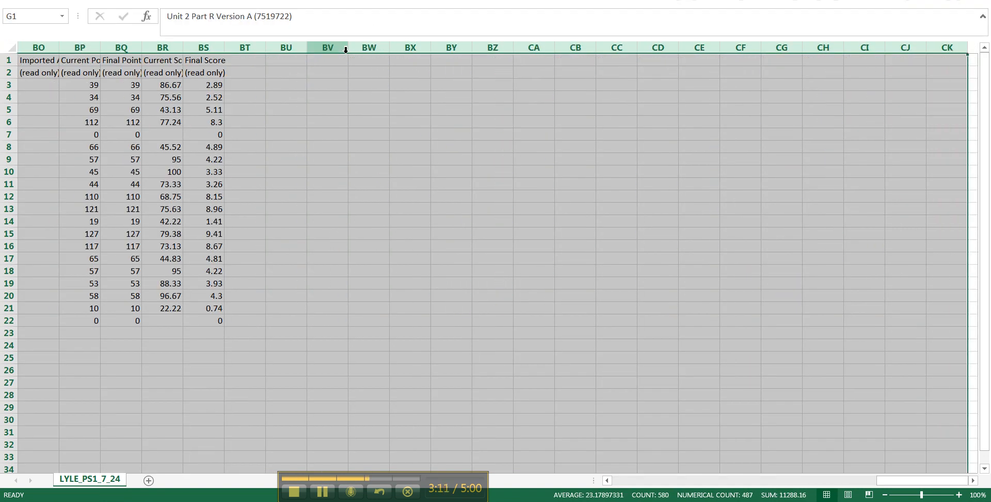
{"action": "key", "text": "ctrl+BackSpace"}
{"action": "left_click", "coordinate": [294, 86]}
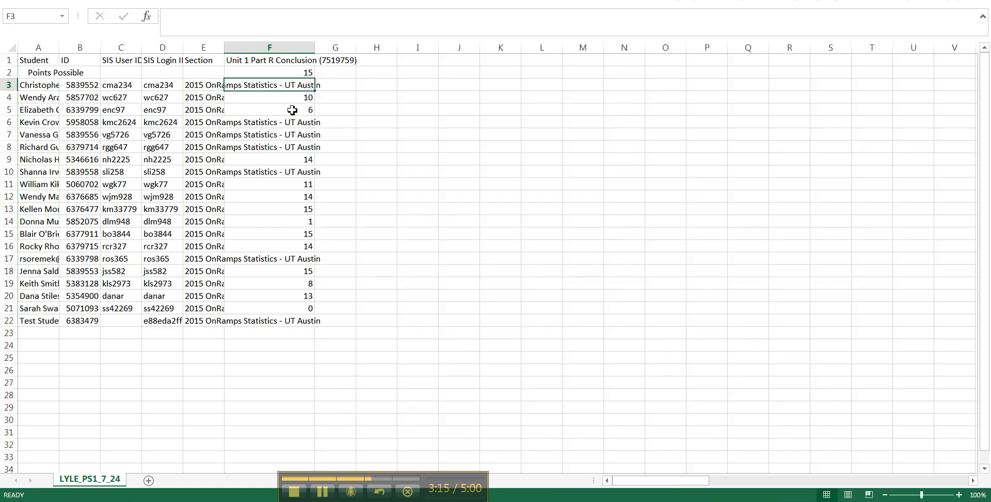
{"action": "left_click", "coordinate": [205, 85]}
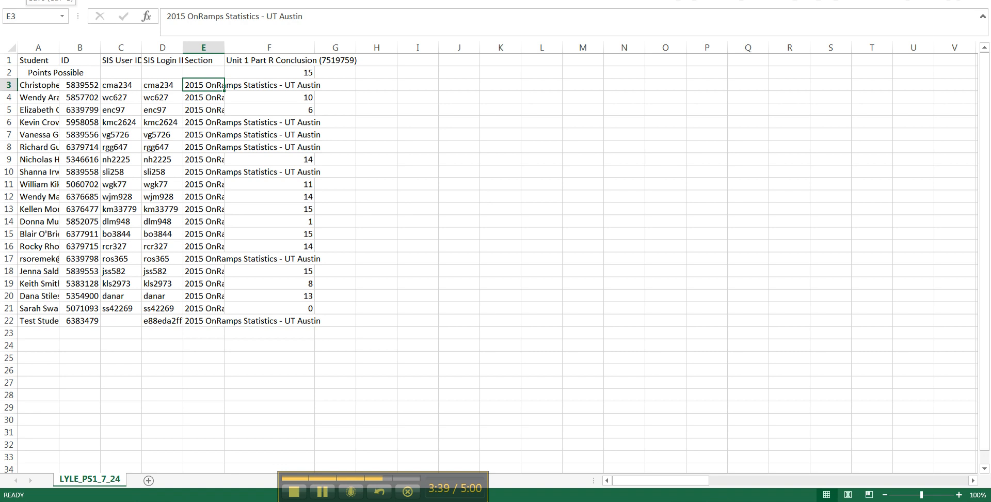
- Save the trimmed sheet over the existing Desktop file, keeping the CSV format, and close Excel
{"action": "key", "text": "ctrl+s"}
{"action": "left_click", "coordinate": [440, 277]}
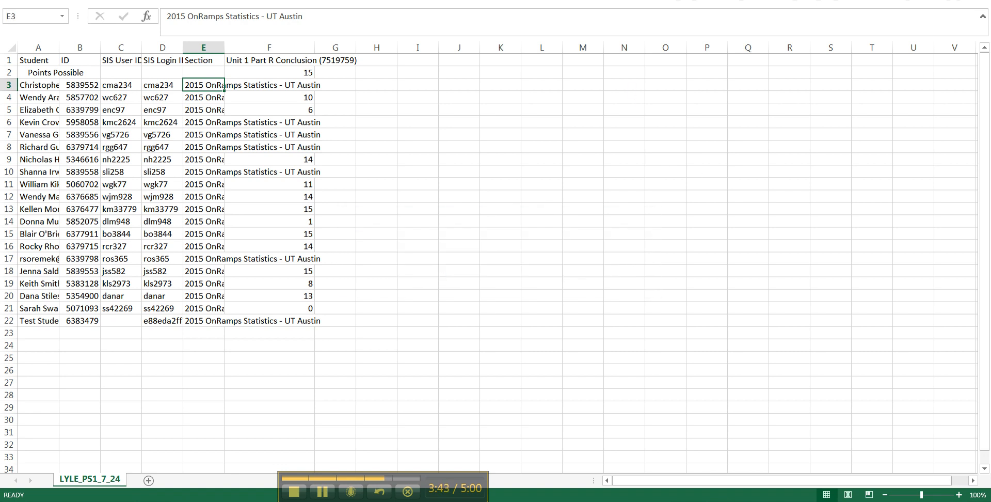
{"action": "key", "text": "alt+F4"}
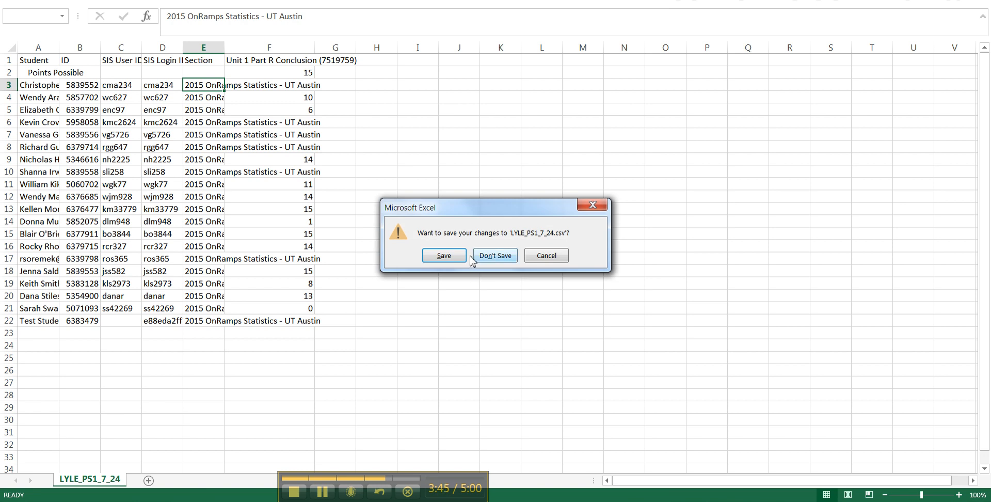
{"action": "left_click", "coordinate": [444, 256]}
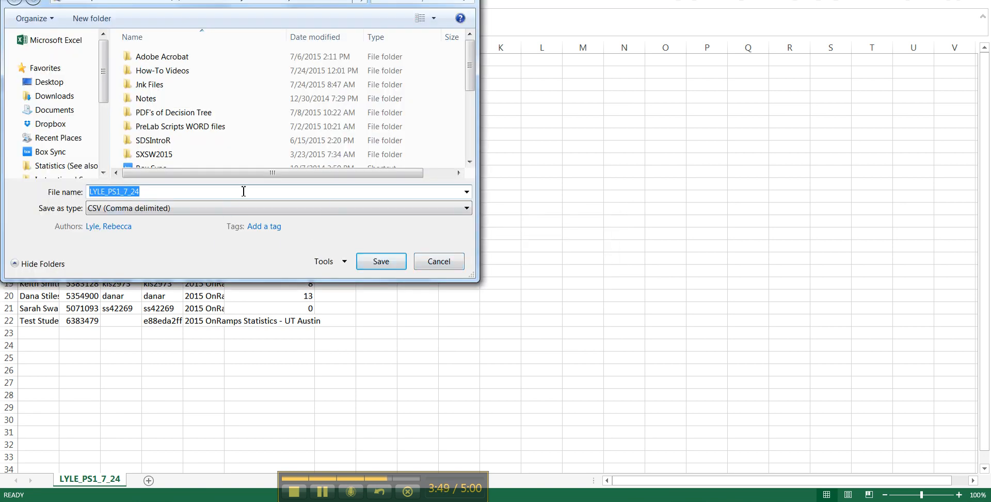
{"action": "left_click", "coordinate": [394, 262]}
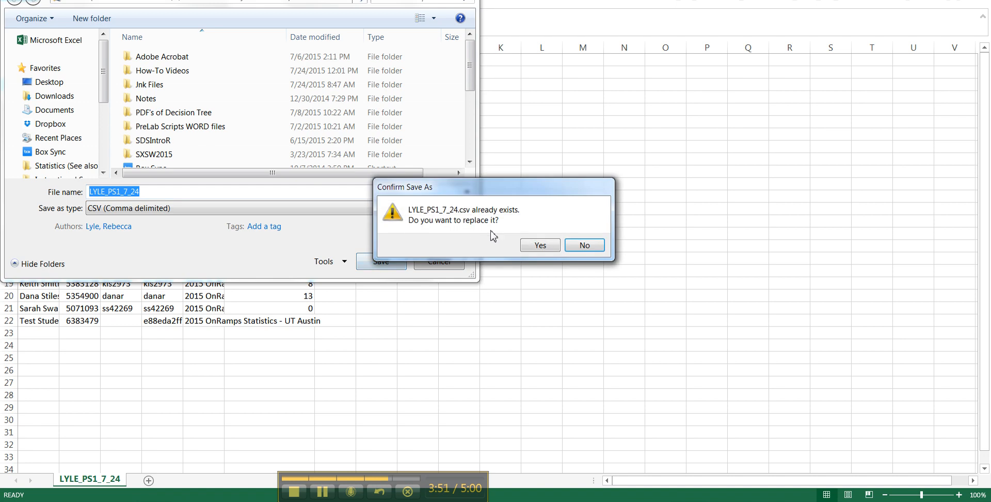
{"action": "left_click", "coordinate": [541, 247]}
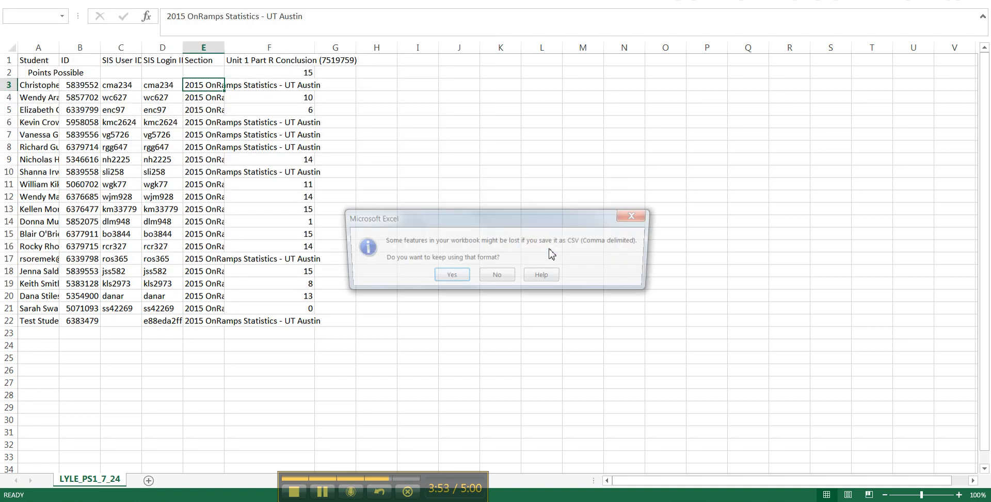
{"action": "left_click", "coordinate": [447, 276]}
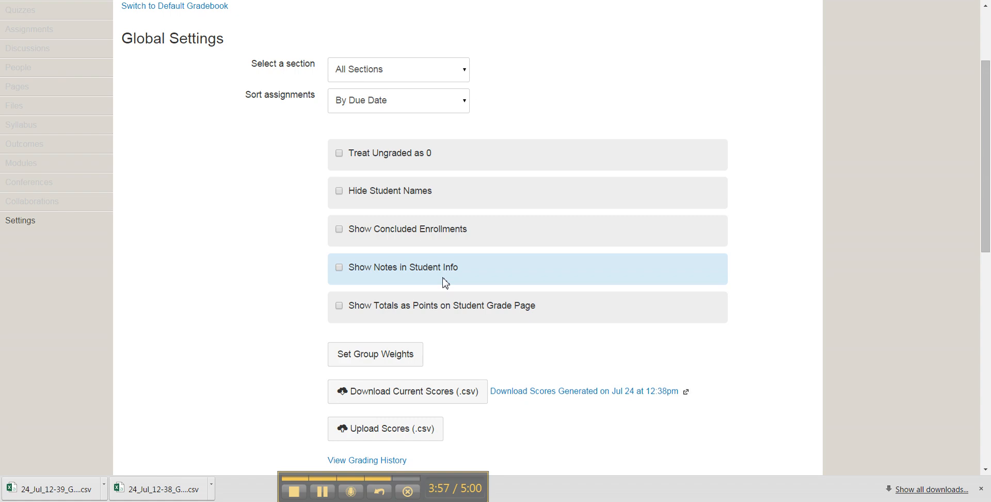